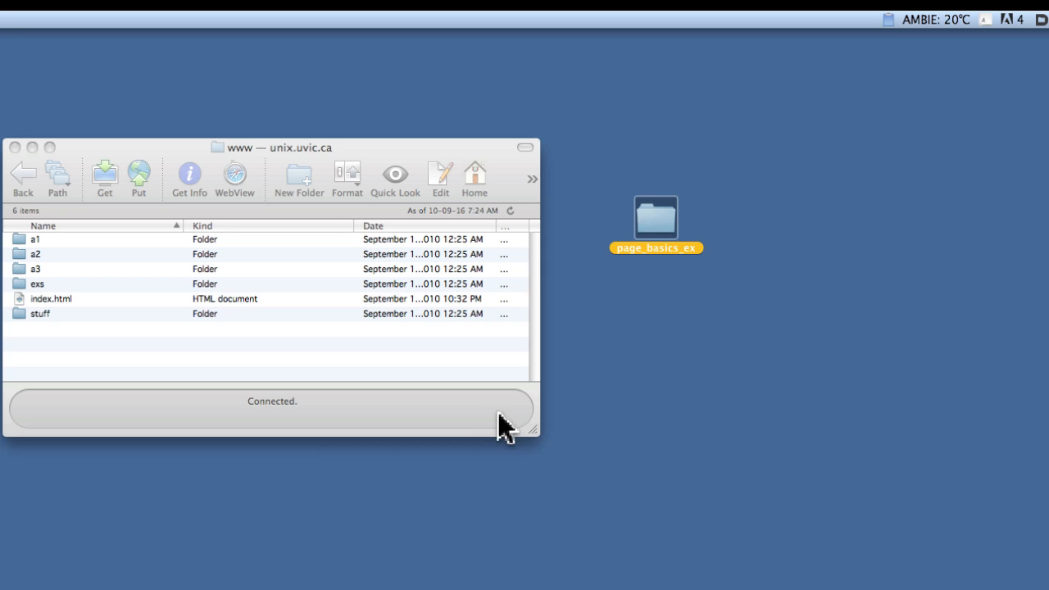
# Check the contents of the local page_basics_ex folder and download index.html from the server's www folder to the desktop
pyautogui.doubleClick(657, 223)
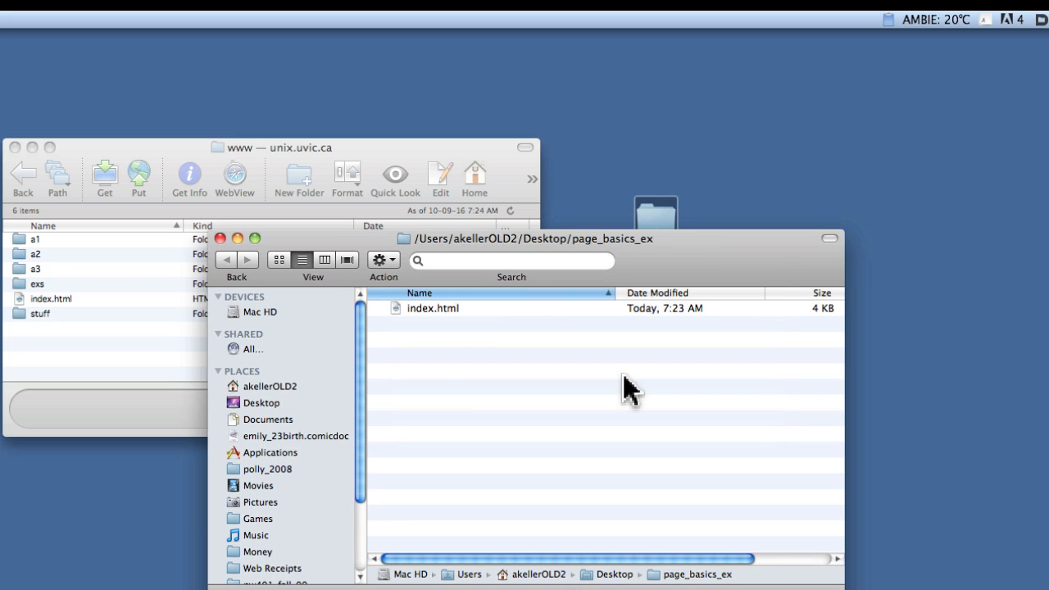
pyautogui.click(220, 237)
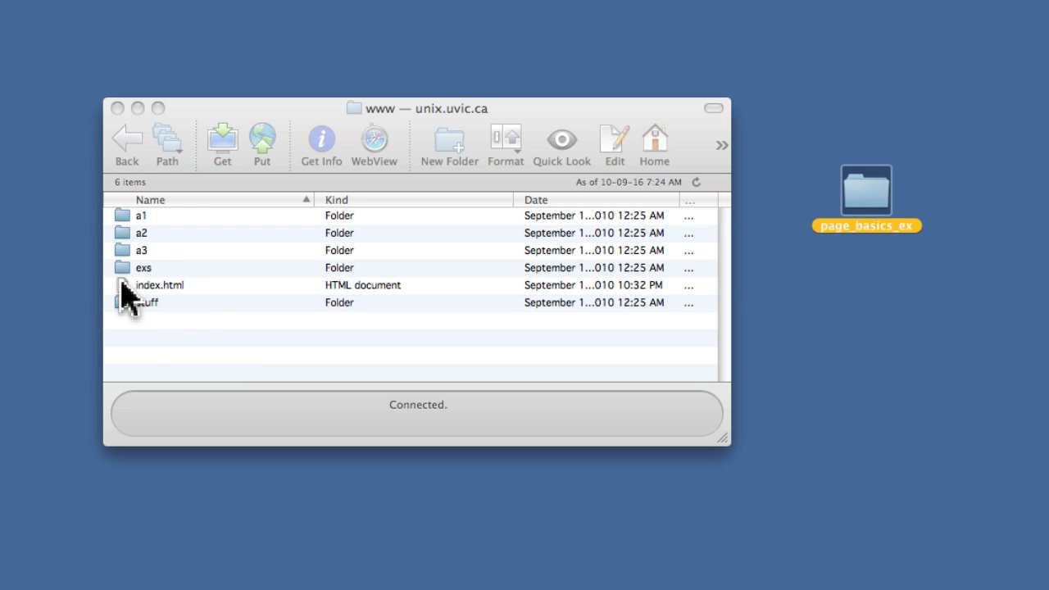
pyautogui.moveTo(124, 279); pyautogui.dragTo(864, 343)
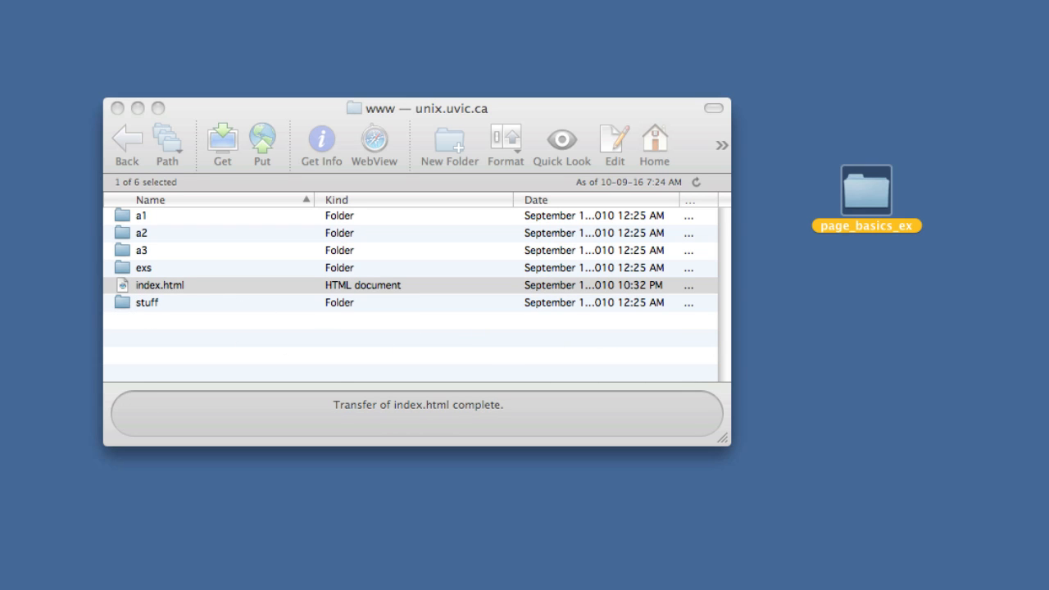
pyautogui.moveTo(1046, 541); pyautogui.dragTo(862, 311)
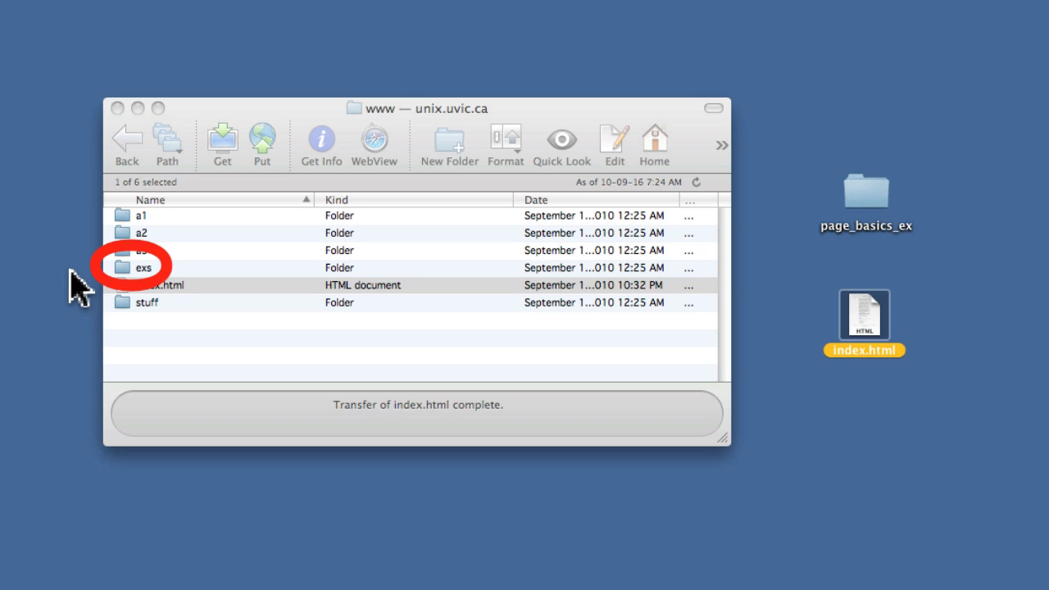
# Upload the page_basics_ex folder from the desktop into the server's exs folder and open the uploaded copy
pyautogui.doubleClick(123, 271)
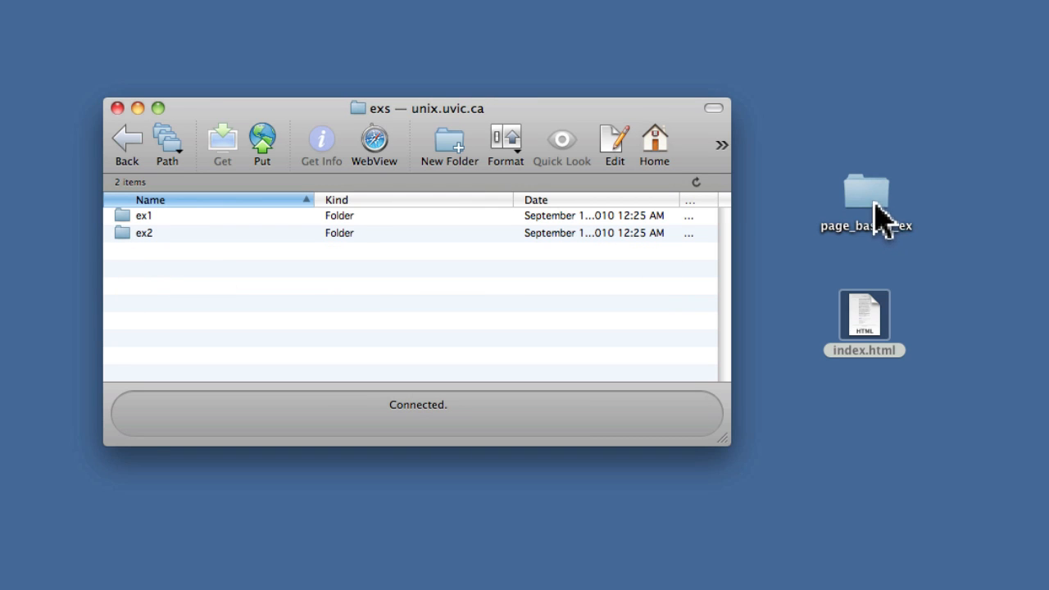
pyautogui.moveTo(870, 205); pyautogui.dragTo(345, 316)
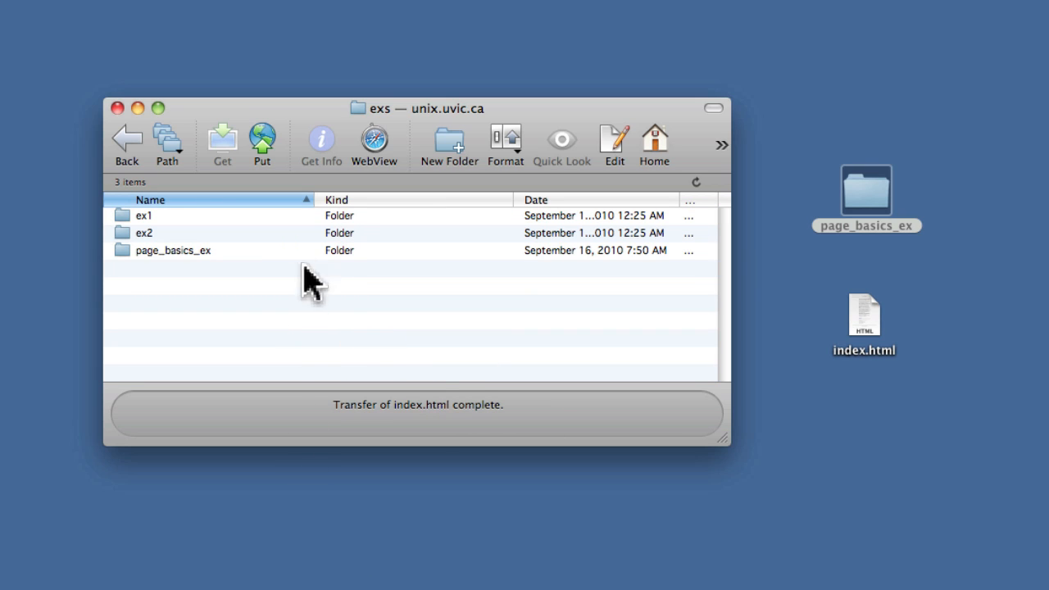
pyautogui.doubleClick(123, 252)
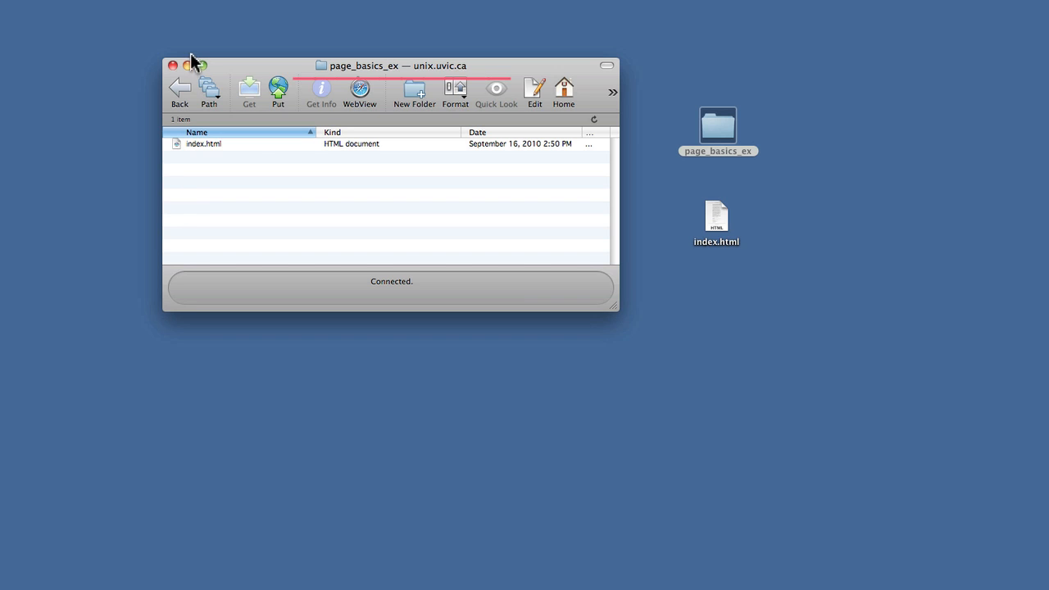
# Return to the server's www folder and view the hierarchy of its parent folders
pyautogui.click(179, 88)
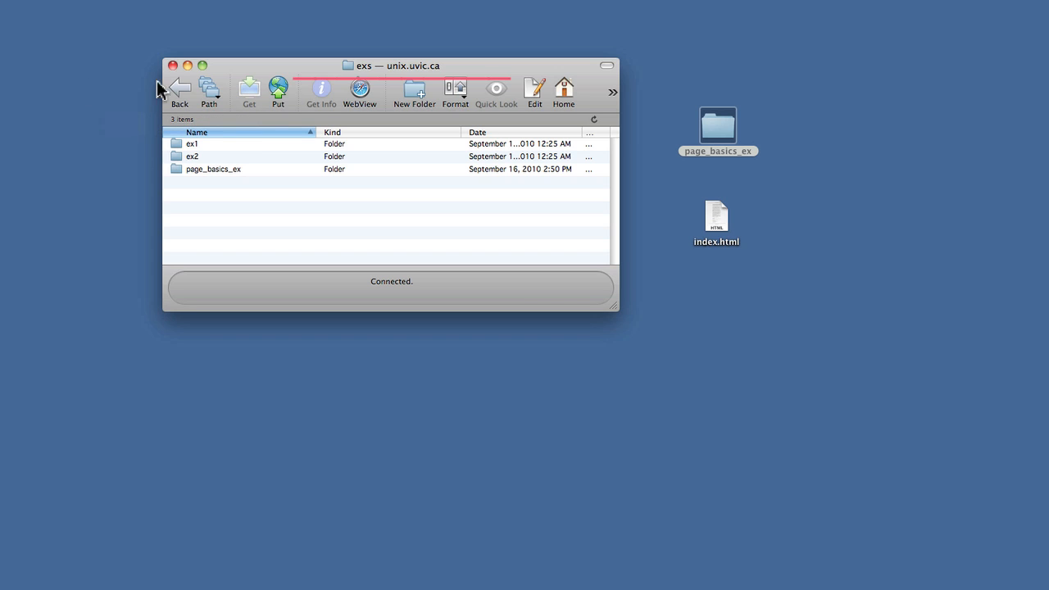
pyautogui.click(177, 90)
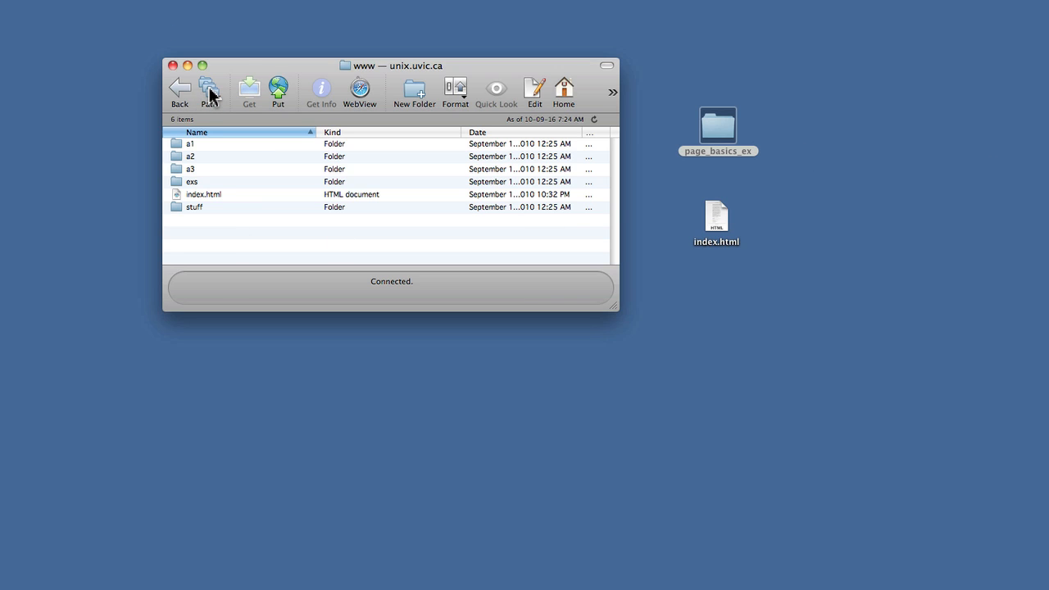
pyautogui.click(210, 94)
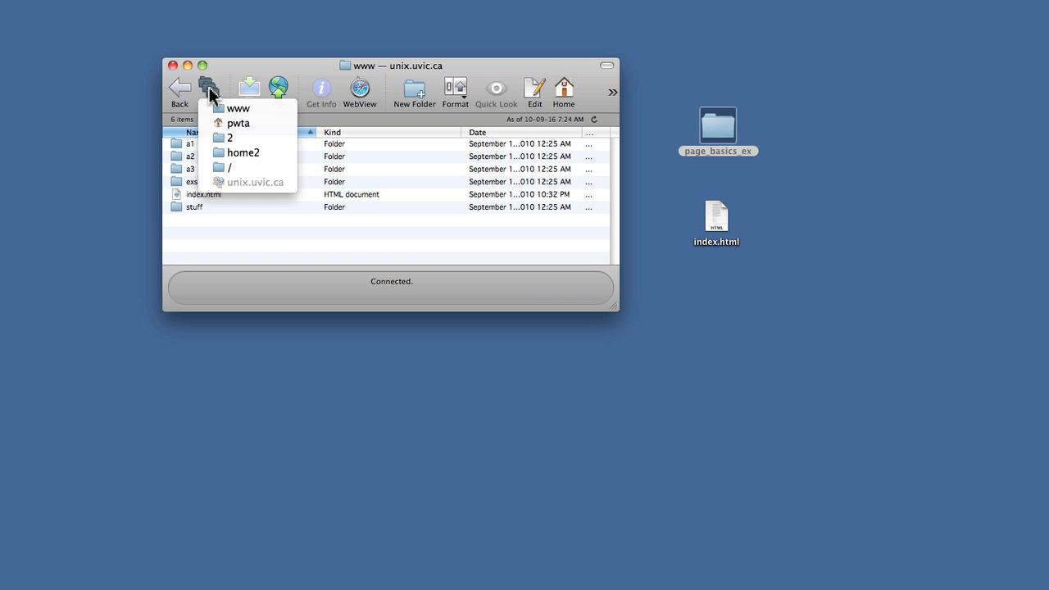
pyautogui.click(35, 86)
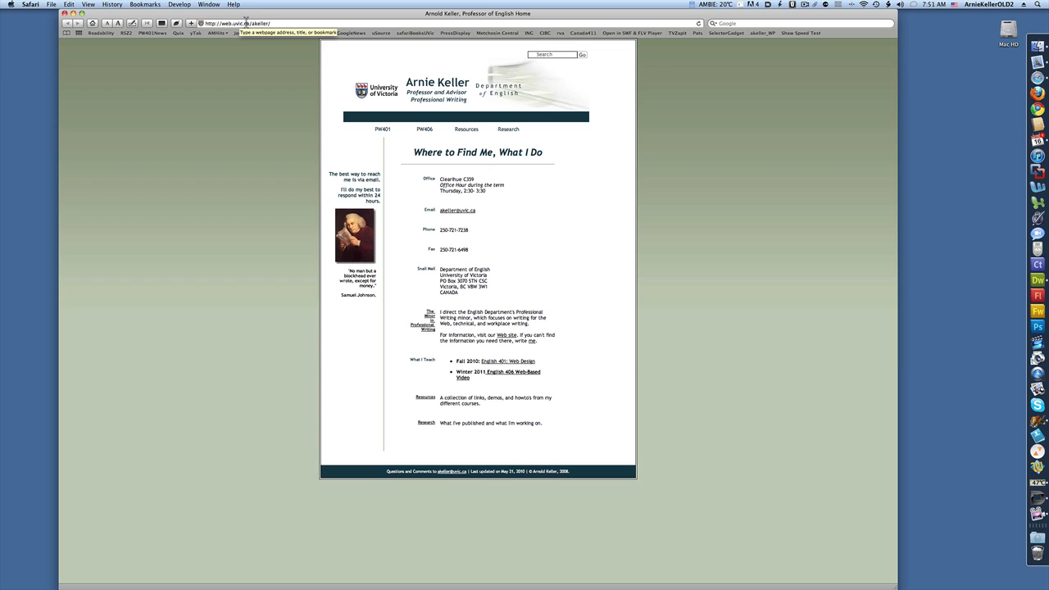
pyautogui.moveTo(251, 23); pyautogui.dragTo(303, 25)
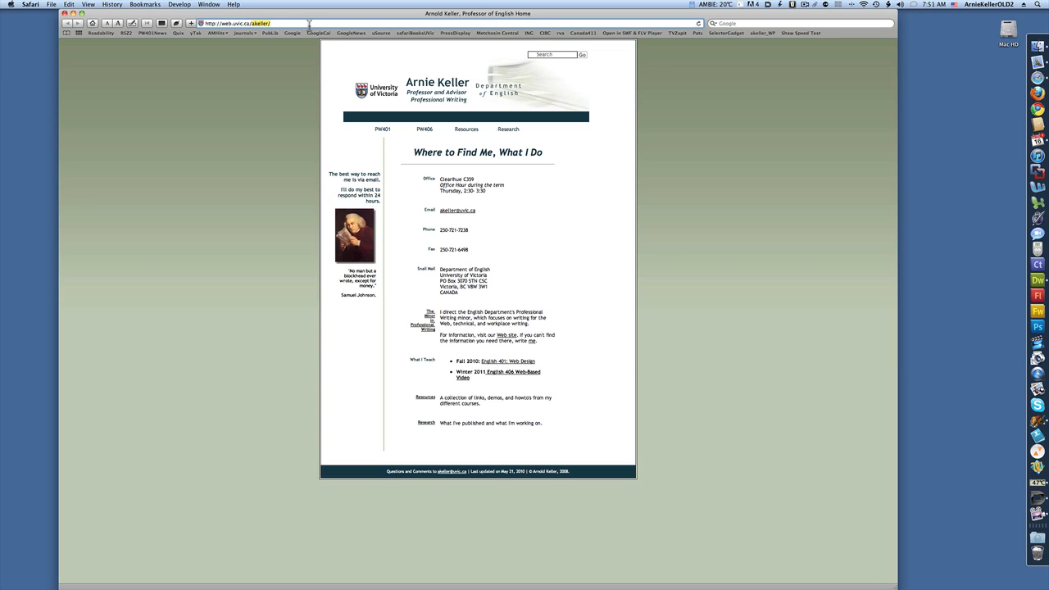
pyautogui.write('~pwta/')
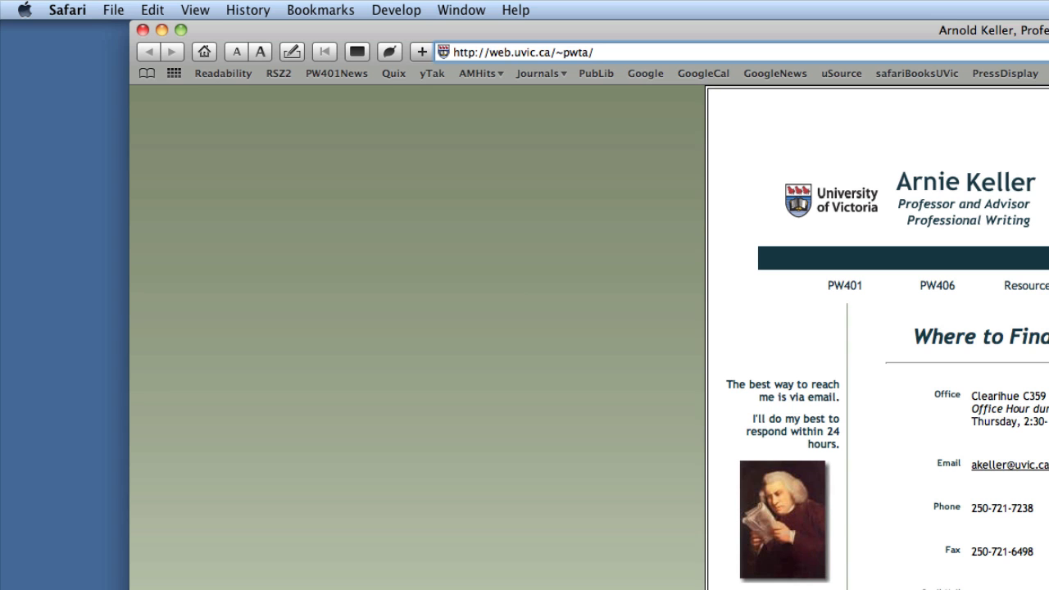
pyautogui.press('Return')
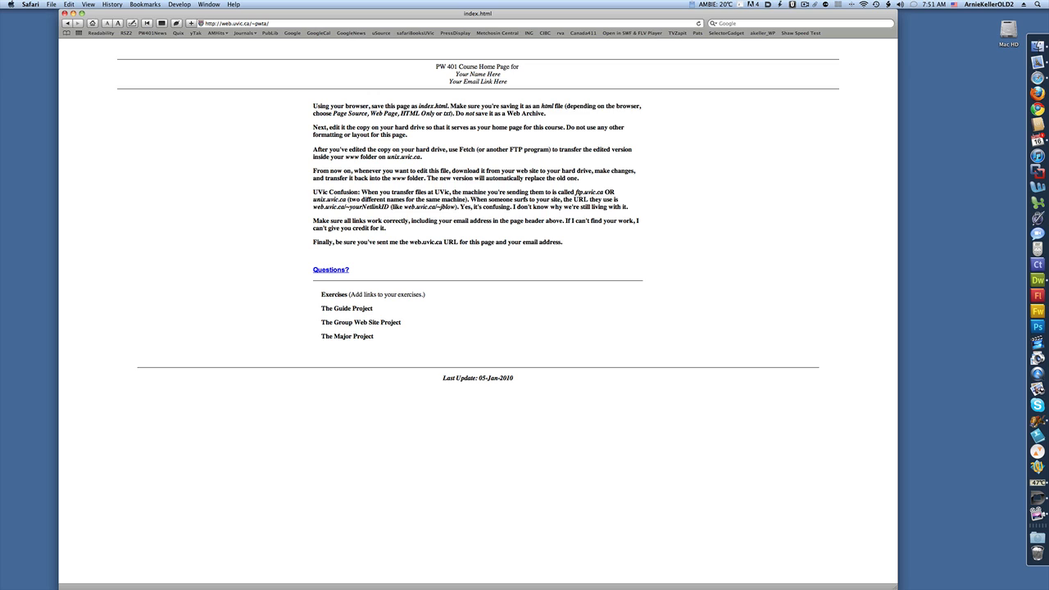
pyautogui.click(281, 25)
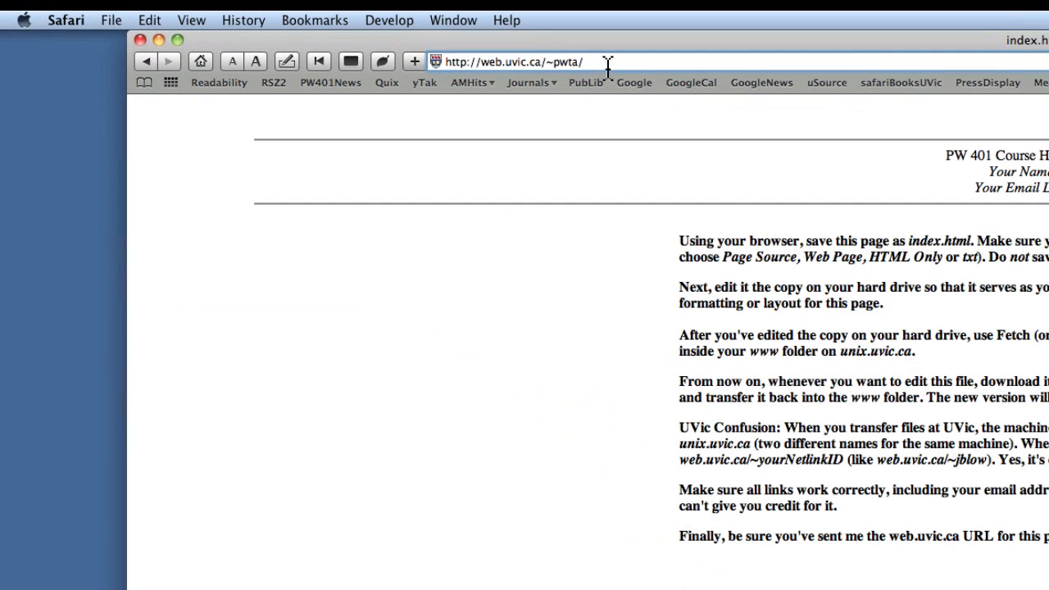
pyautogui.write('exs')
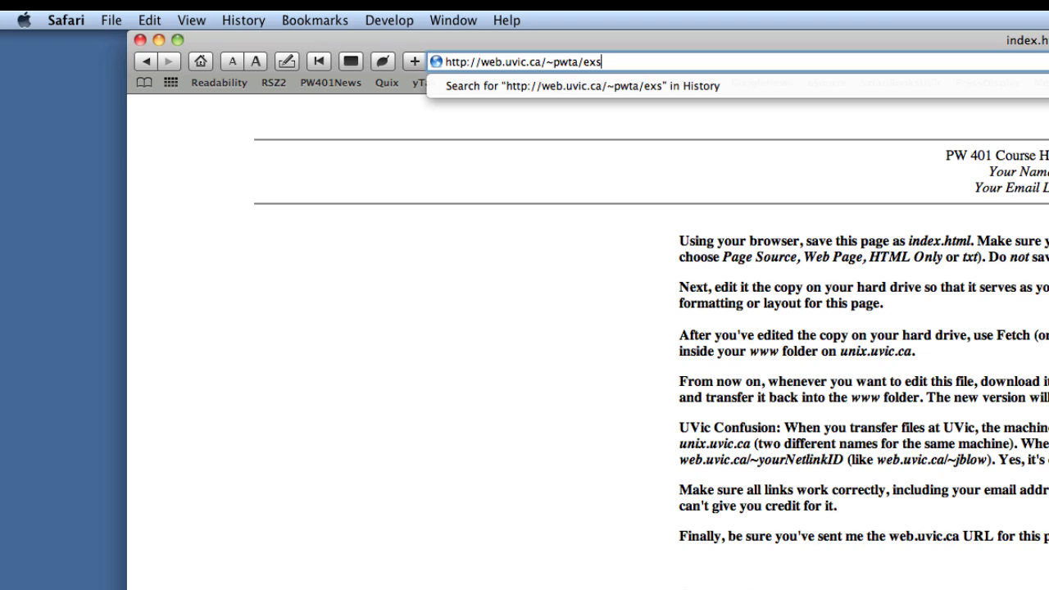
pyautogui.write('/')
pyautogui.write('pag')
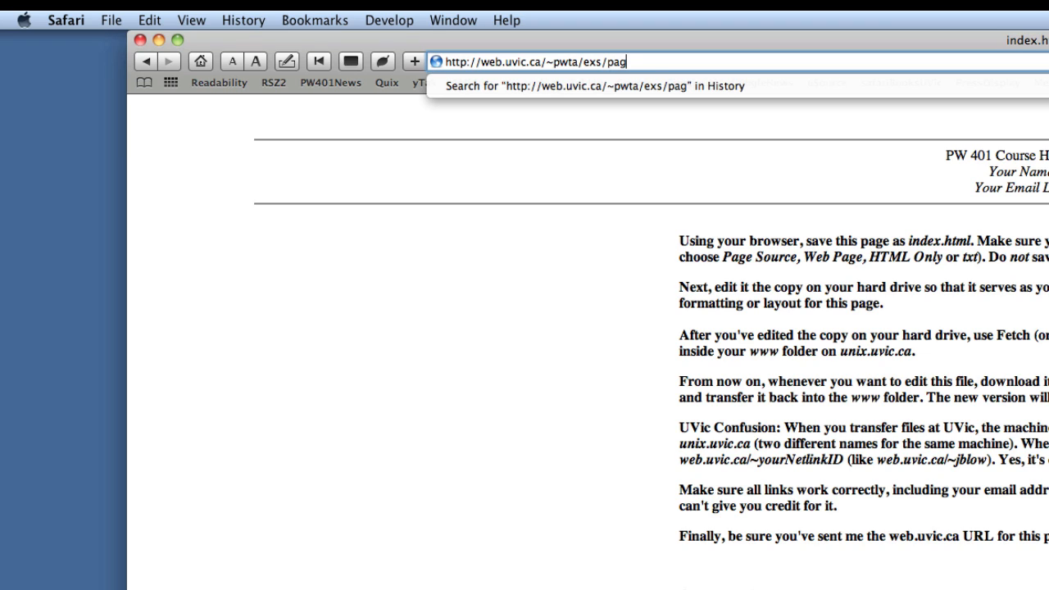
pyautogui.write('e_')
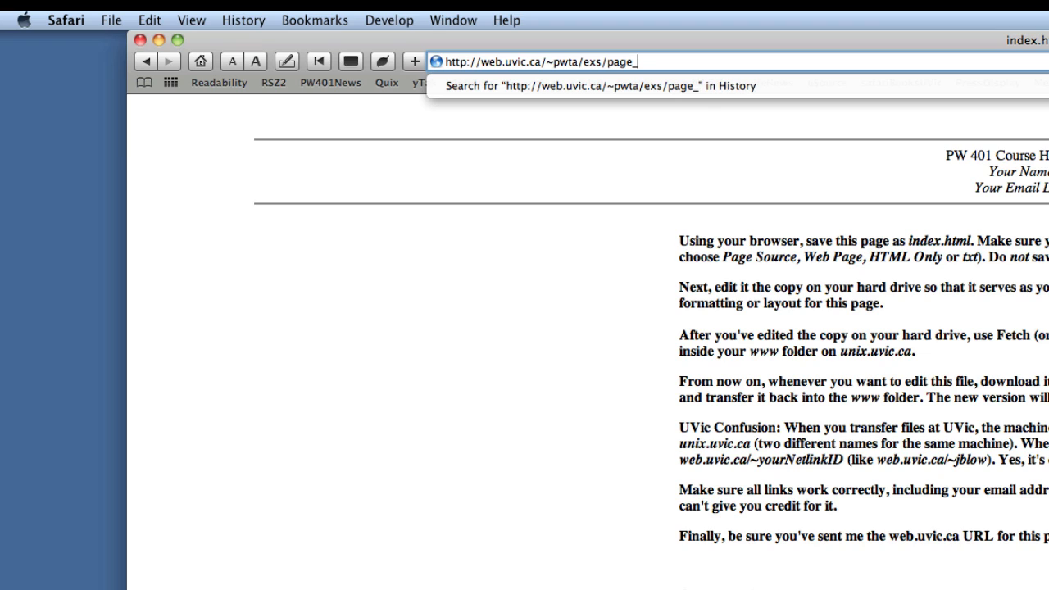
pyautogui.write('basics_ex')
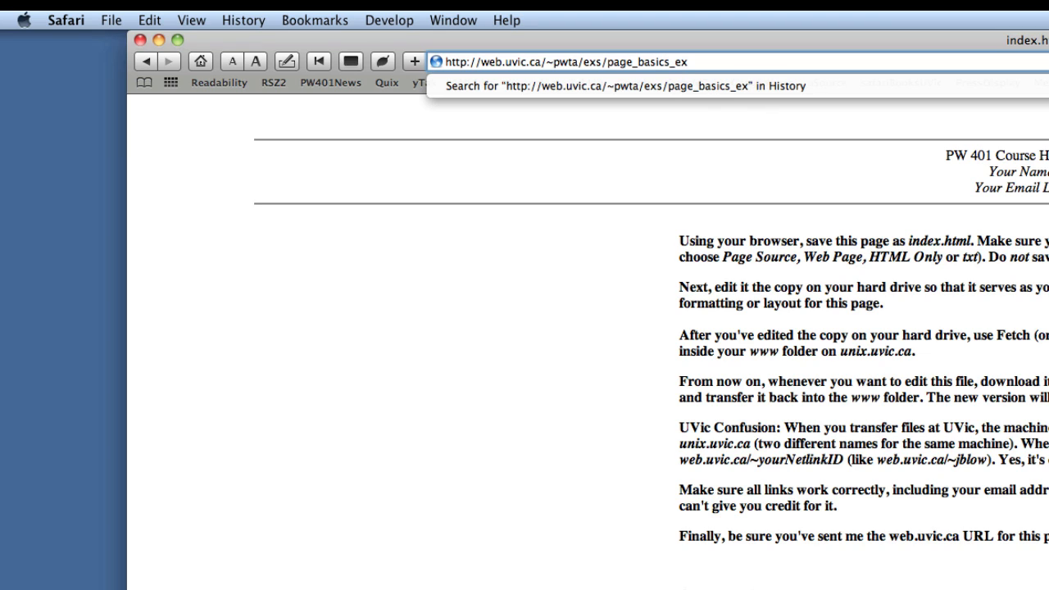
pyautogui.write('/')
pyautogui.write('in')
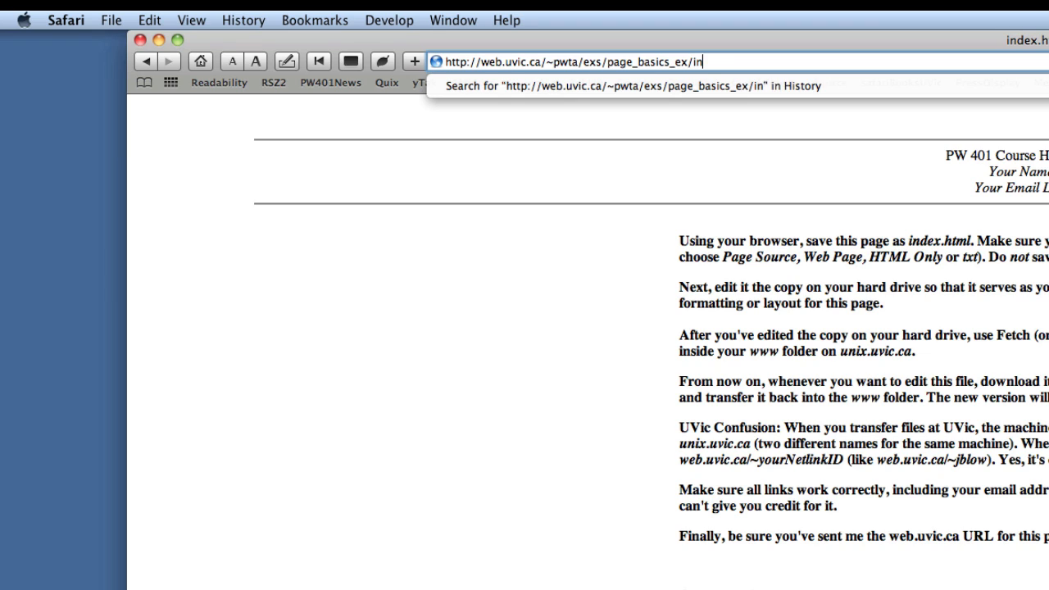
pyautogui.write('dex.')
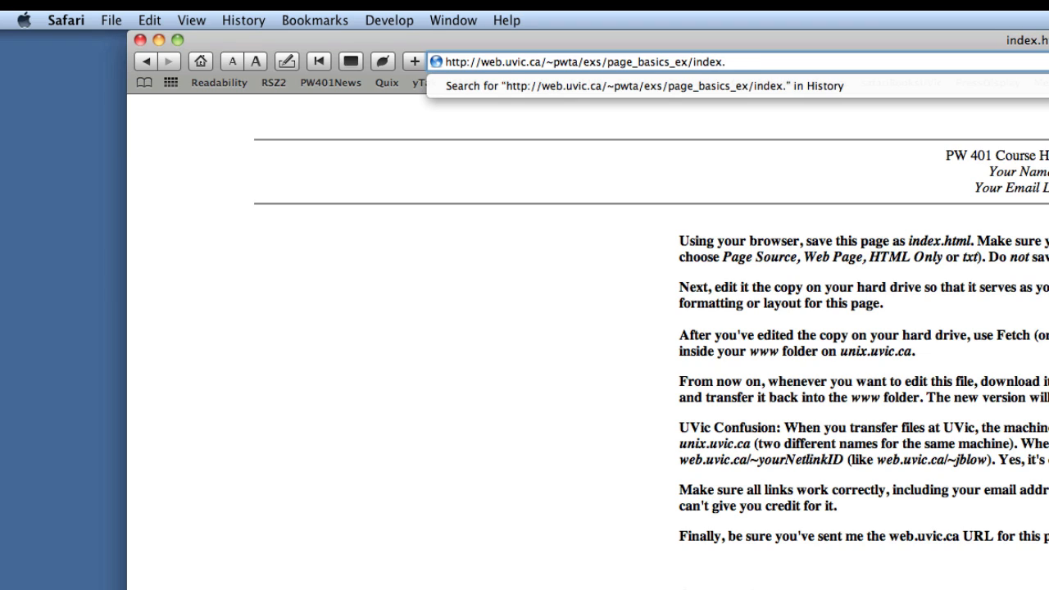
pyautogui.write('html')
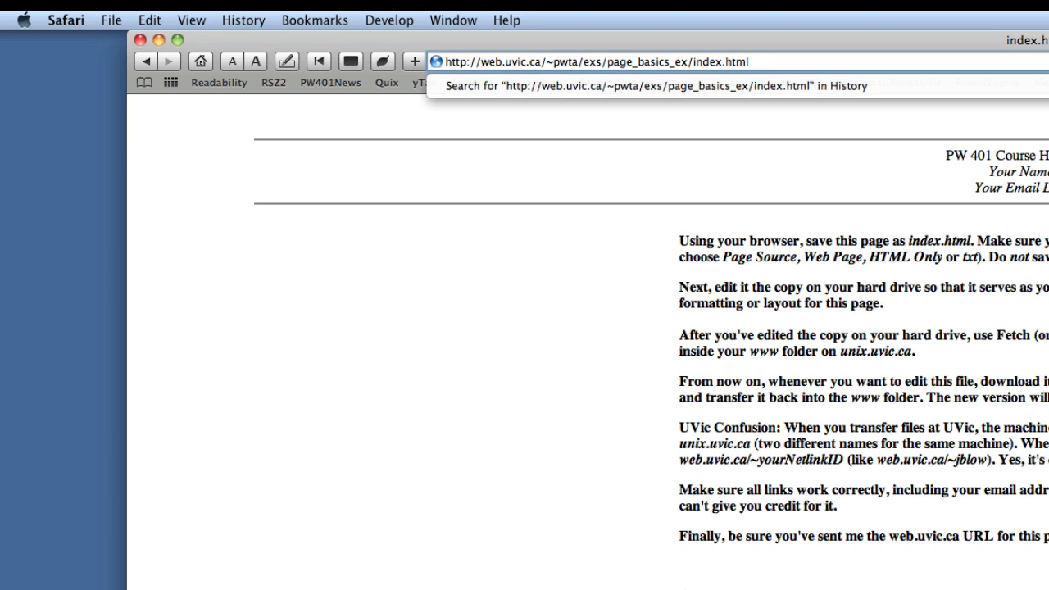
pyautogui.press('Return')
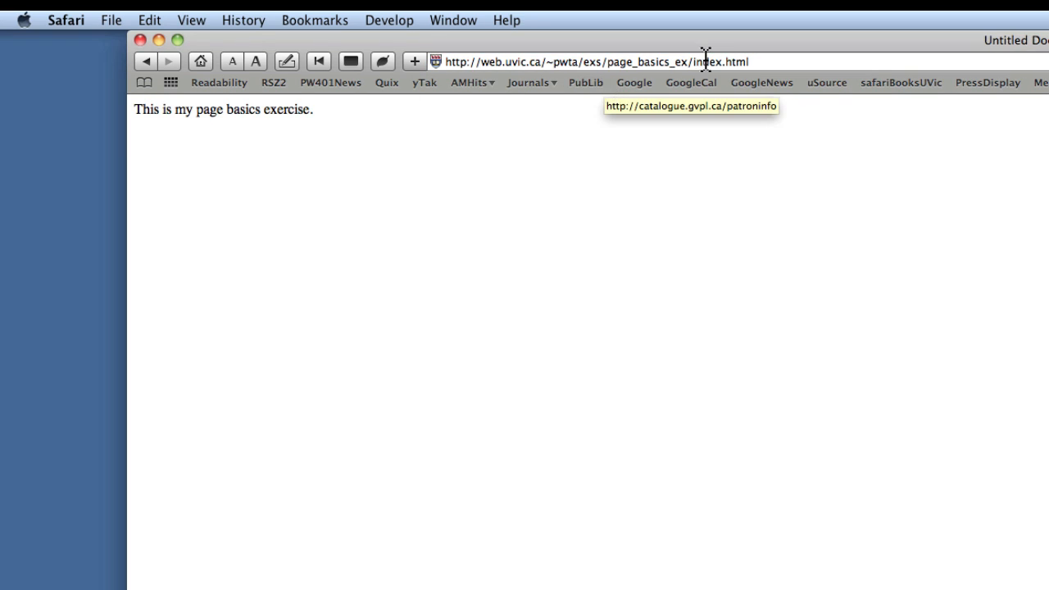
# Copy the exercise page's full web address and minimize the browser window
pyautogui.click(763, 62)
pyautogui.moveTo(764, 61); pyautogui.dragTo(406, 54)
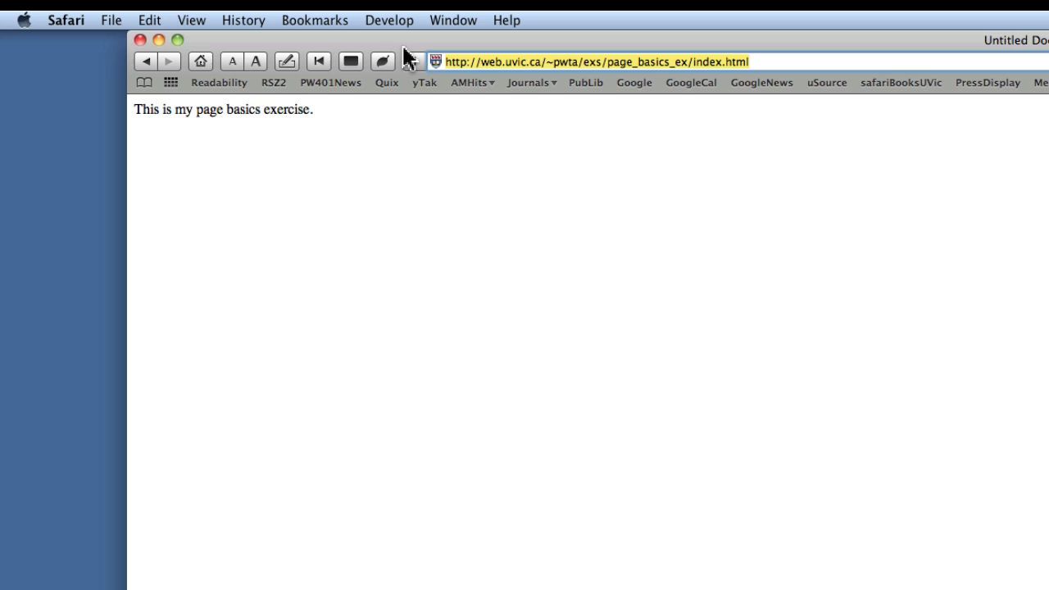
pyautogui.press('super+c')
pyautogui.click(159, 38)
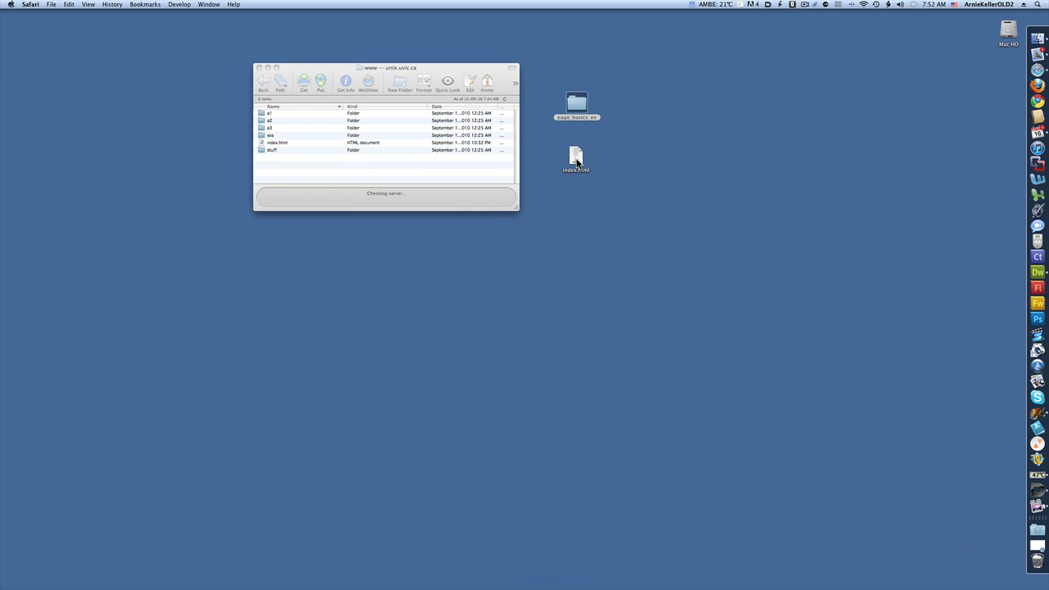
# Open the desktop copy of index.html in Dreamweaver and insert an empty paragraph below the Exercises line
pyautogui.click(576, 161)
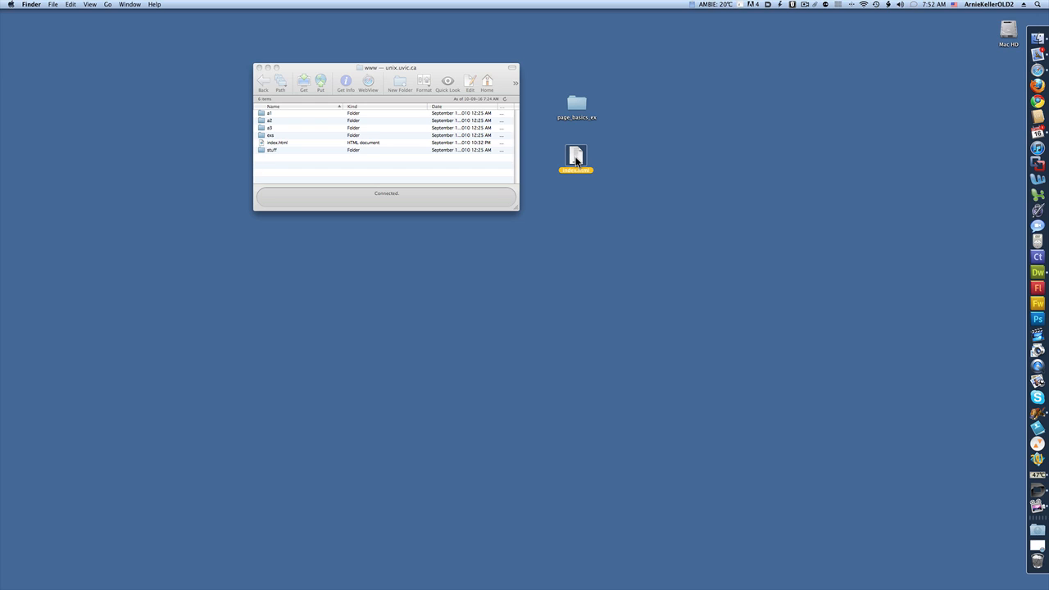
pyautogui.moveTo(576, 161); pyautogui.dragTo(1037, 275)
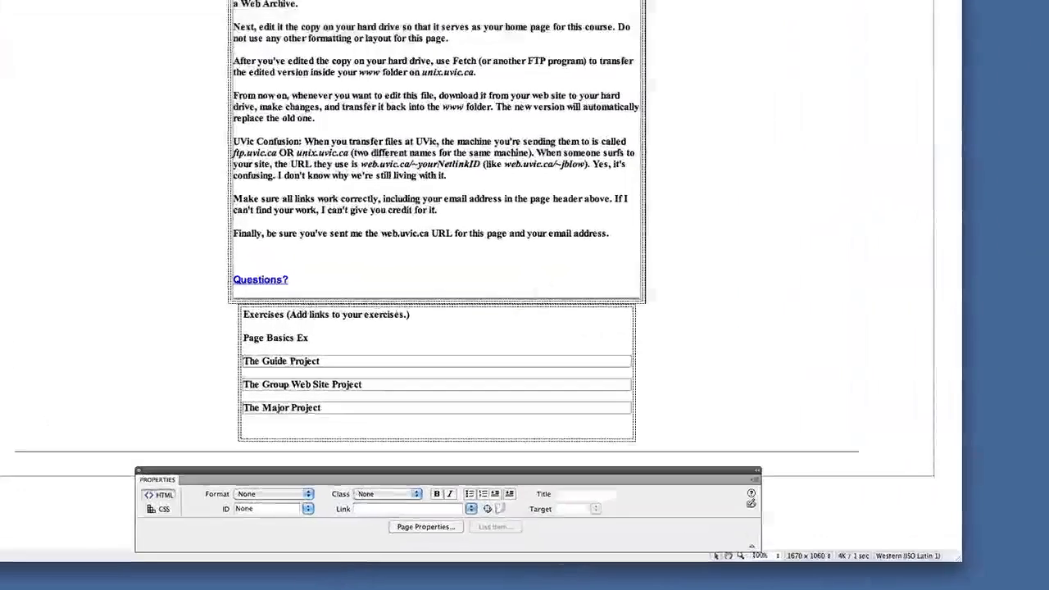
pyautogui.click(463, 307)
pyautogui.press('Return')
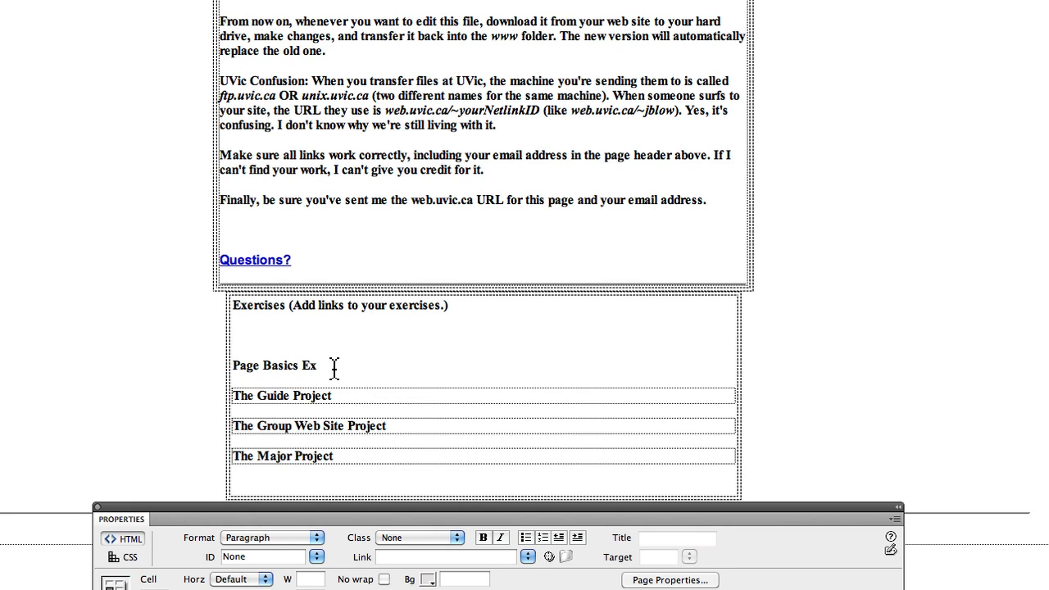
pyautogui.moveTo(332, 366); pyautogui.dragTo(191, 366)
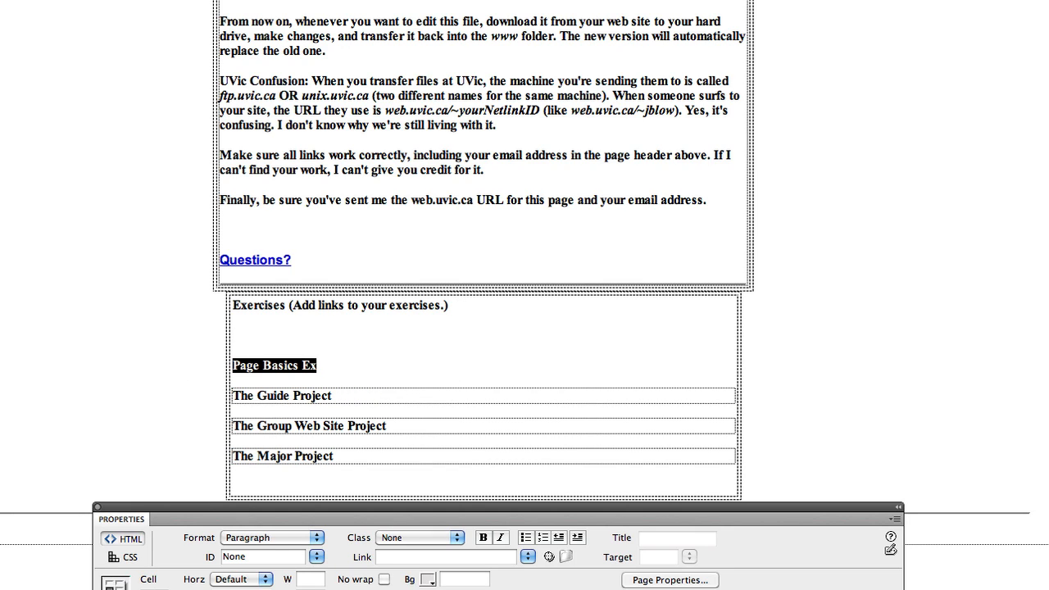
pyautogui.click(393, 559)
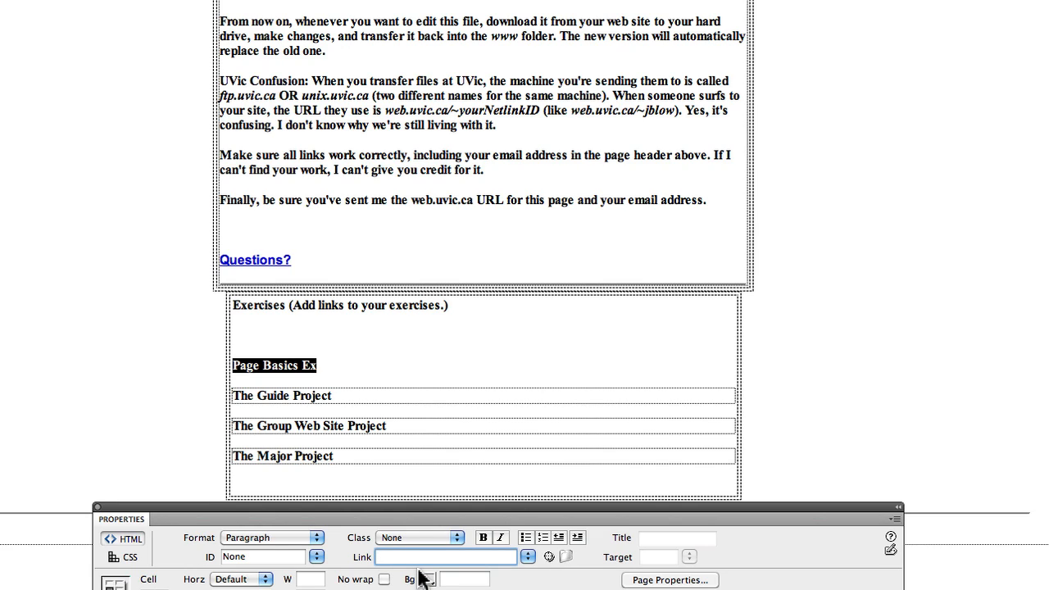
pyautogui.press('super+v')
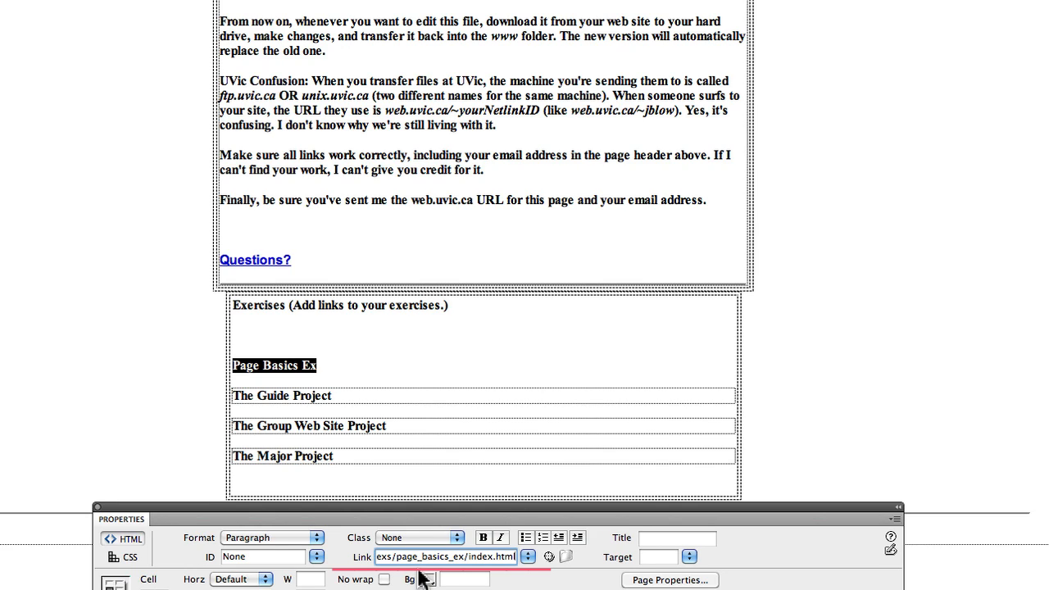
pyautogui.press('Return')
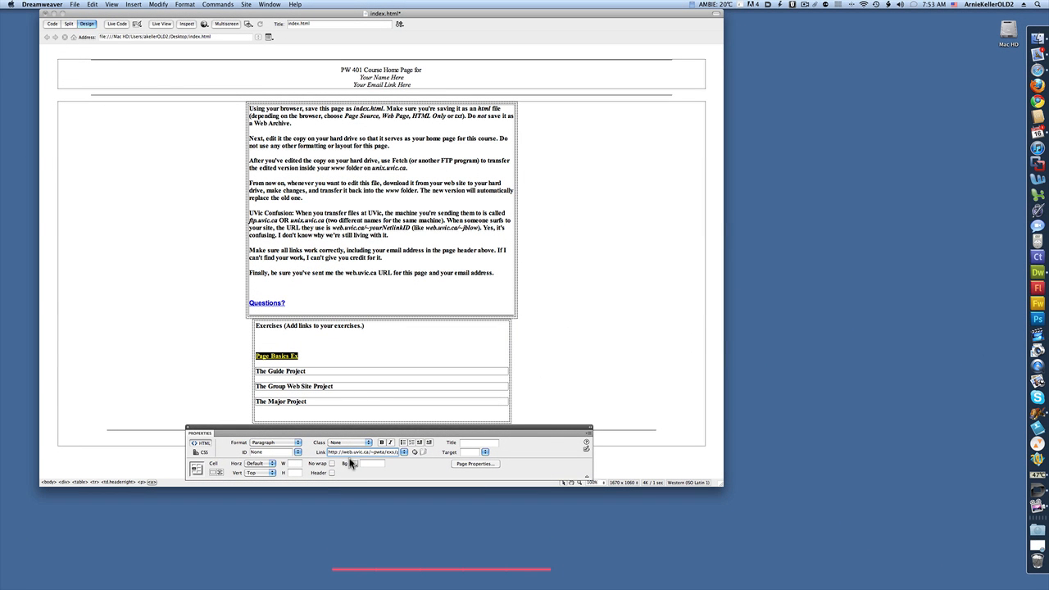
pyautogui.click(76, 5)
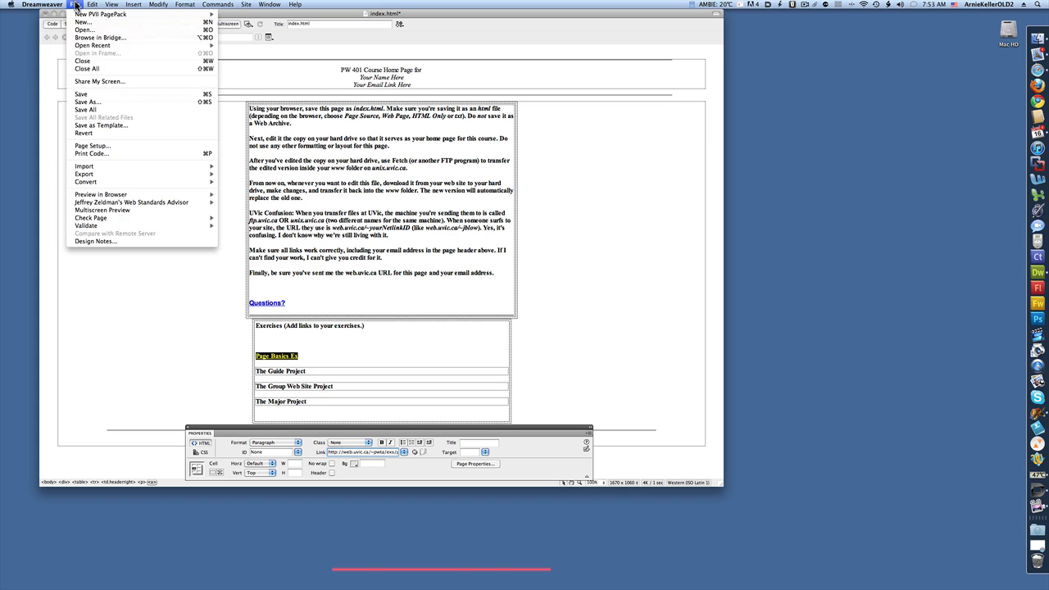
pyautogui.click(107, 94)
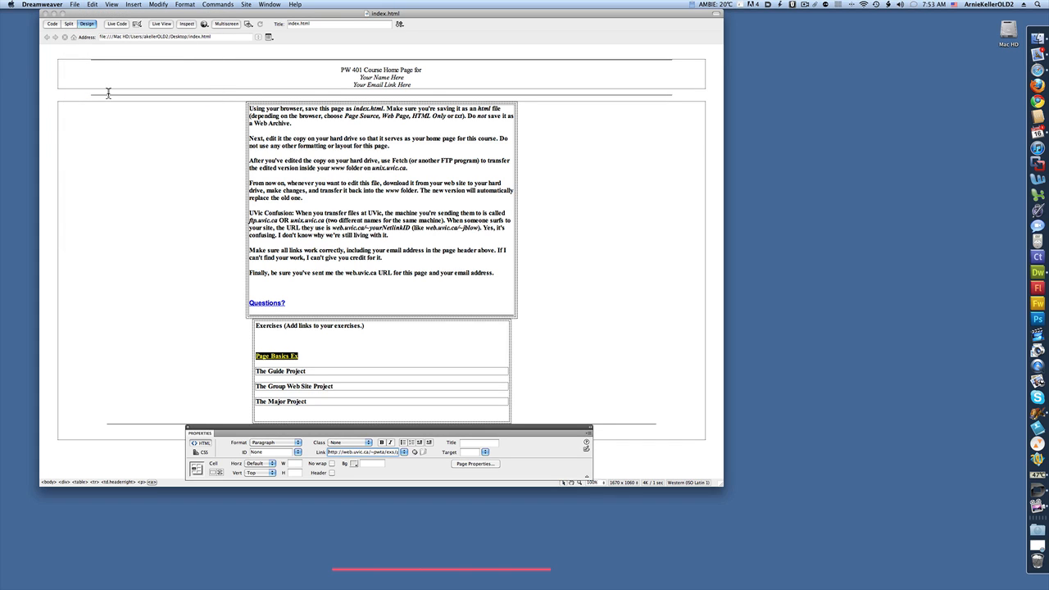
# Preview the edited home page in Safari and follow the Page Basics Ex link to test it
pyautogui.click(207, 26)
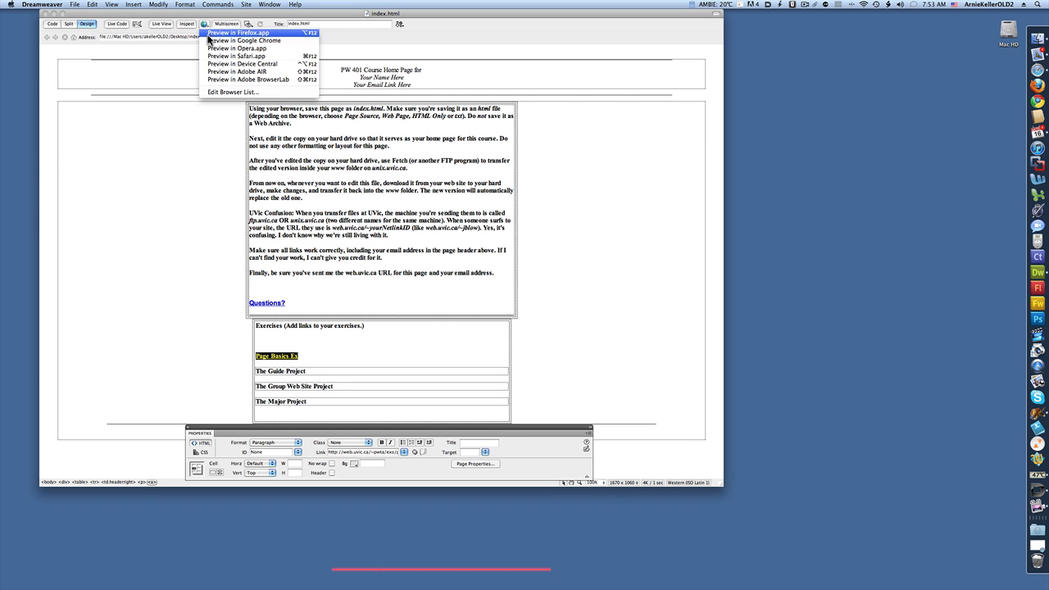
pyautogui.click(215, 56)
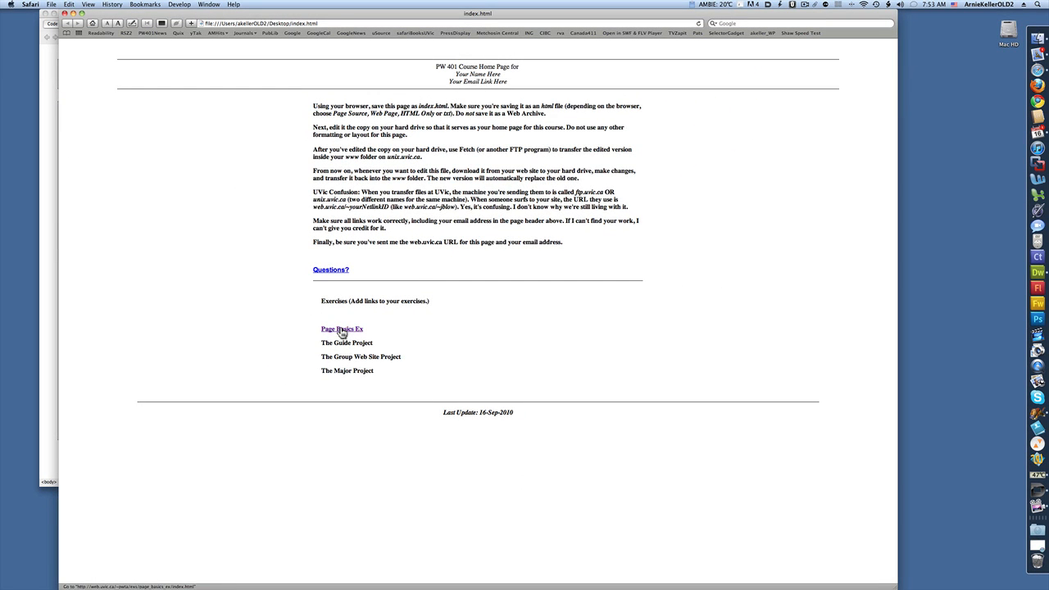
pyautogui.click(342, 331)
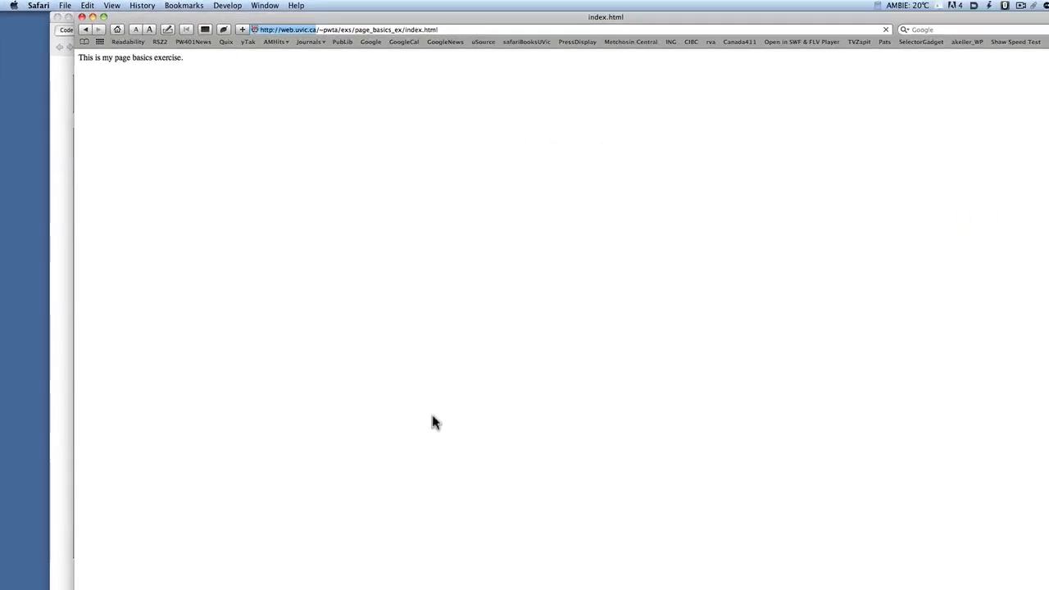